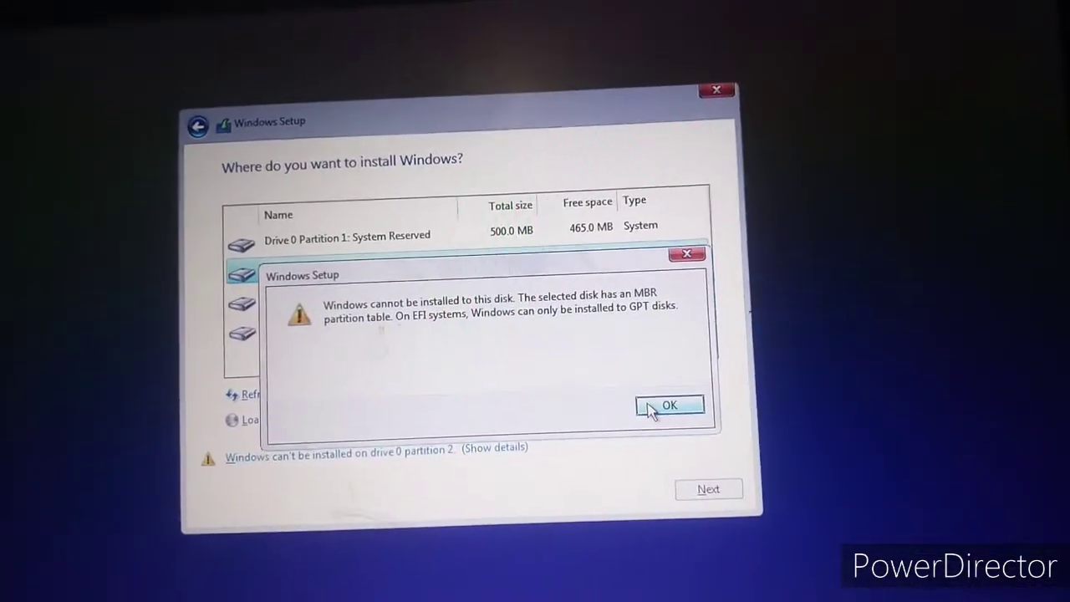
Dismiss the MBR disk error and confirm quitting the Windows installation.
{"action": "left_click", "coordinate": [665, 394]}
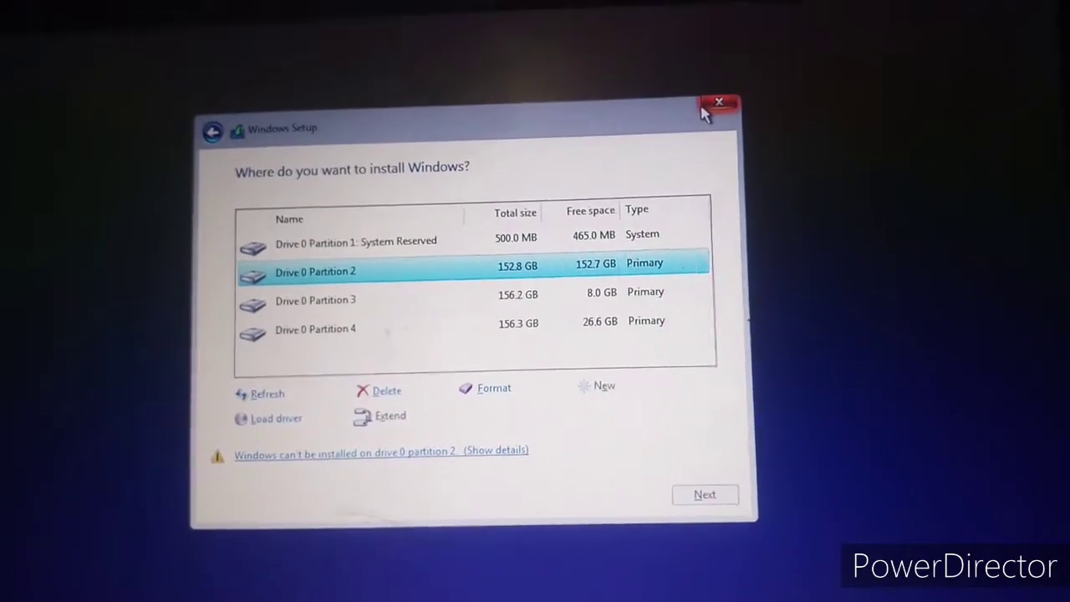
{"action": "left_click", "coordinate": [738, 53]}
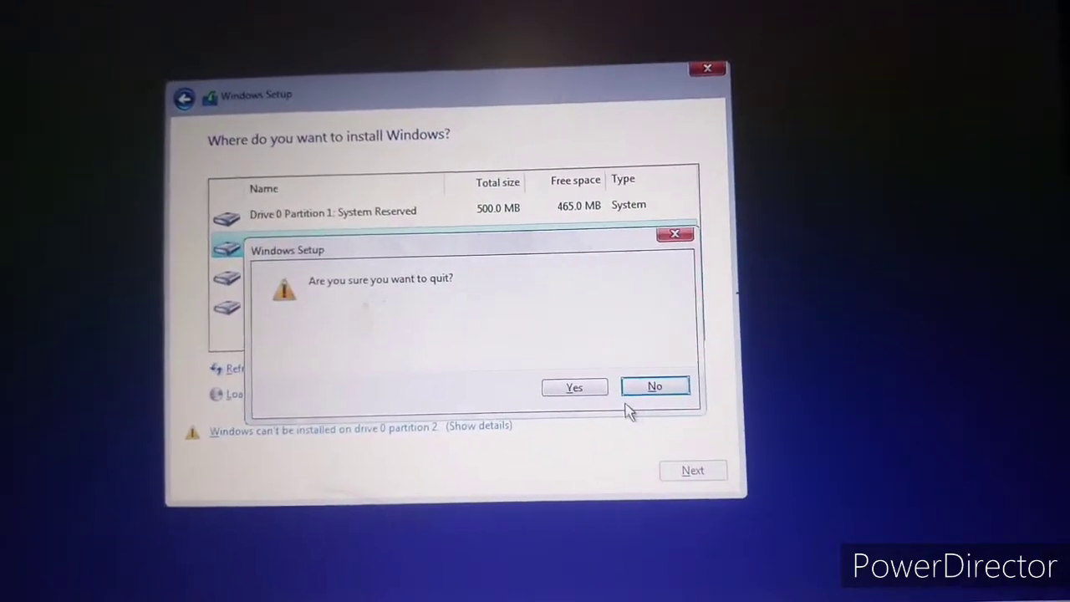
{"action": "left_click", "coordinate": [575, 387]}
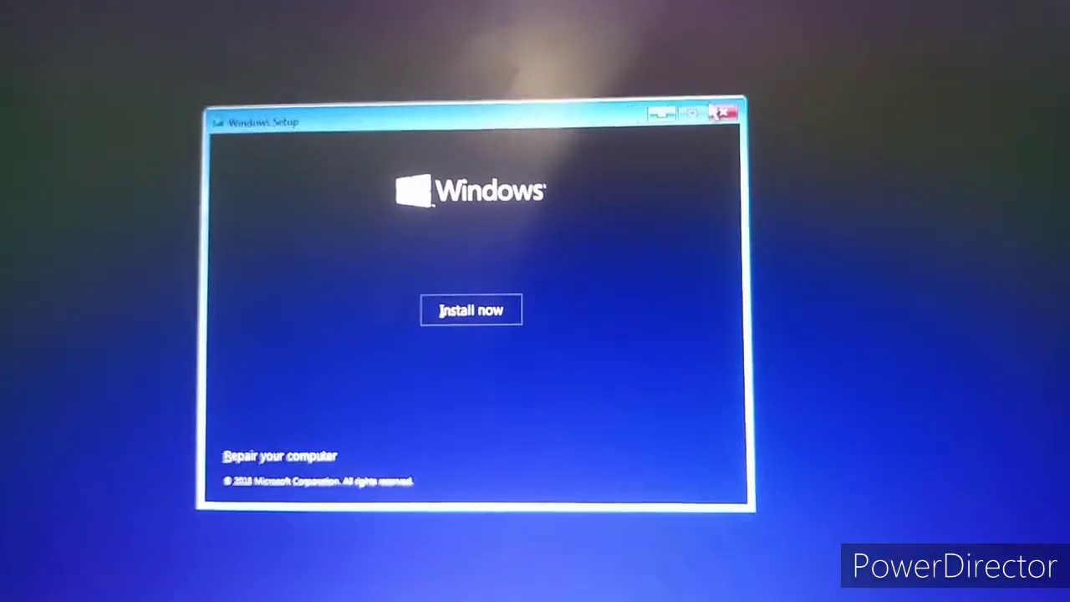
Cancel Setup so the computer restarts and reboots the installer from USB.
{"action": "left_click", "coordinate": [728, 105]}
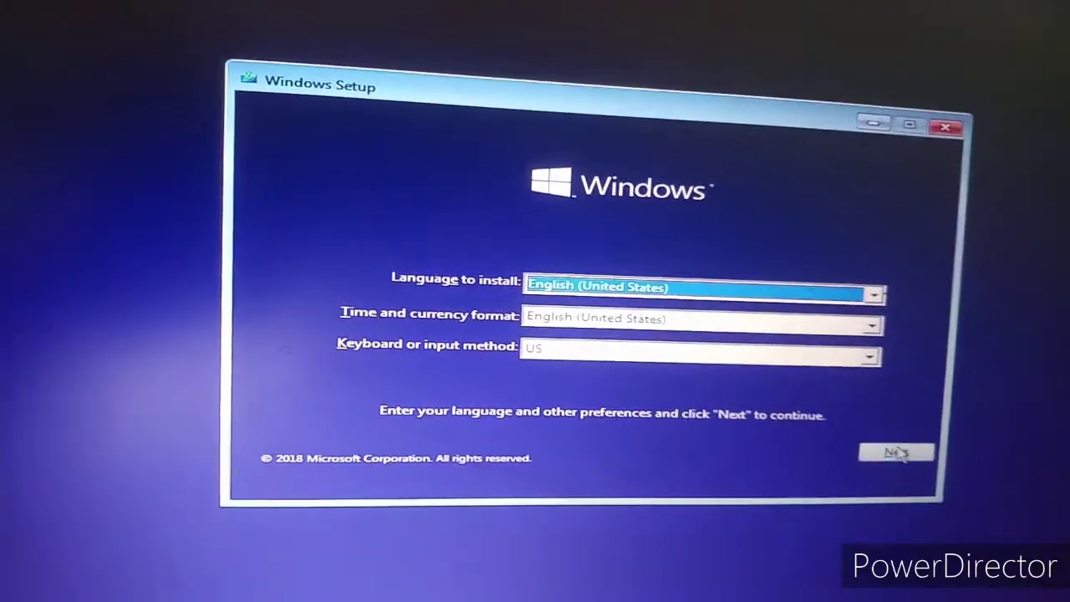
Keep English (United States) defaults, start Install now and accept the license terms.
{"action": "left_click", "coordinate": [859, 434]}
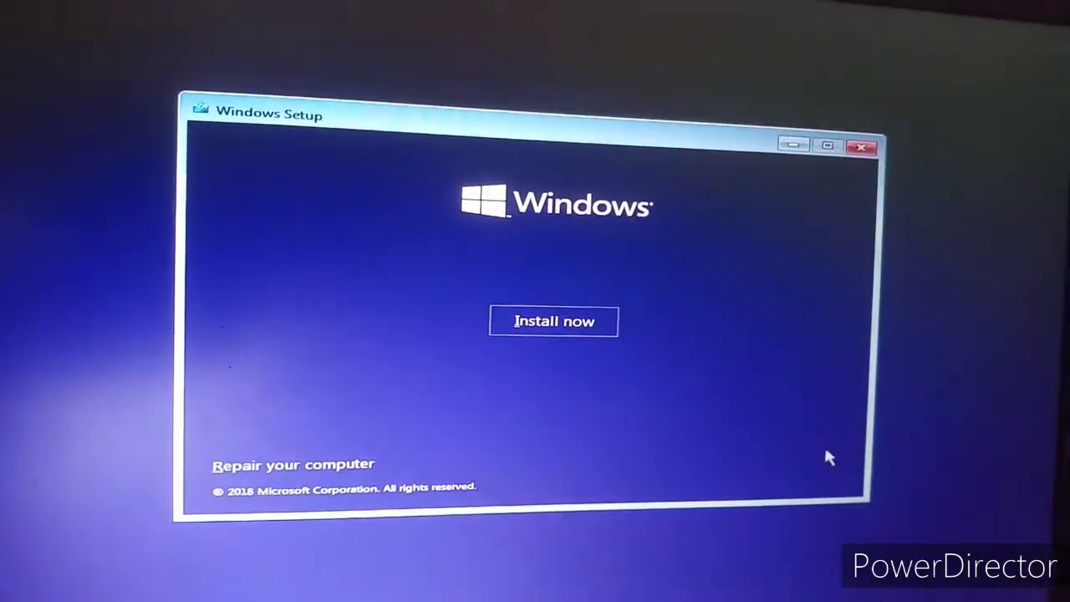
{"action": "left_click", "coordinate": [606, 322]}
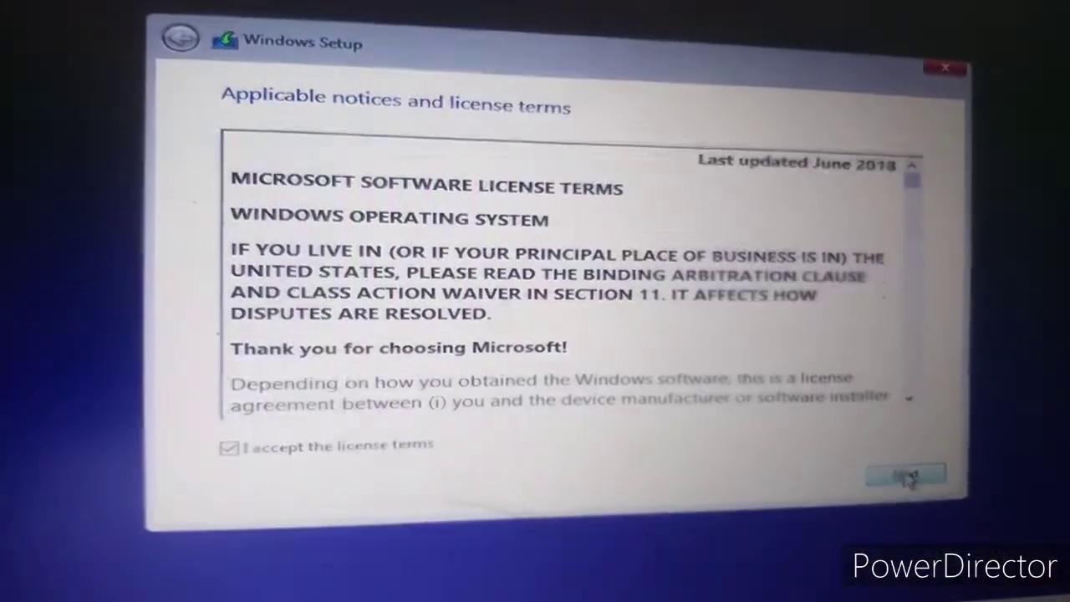
{"action": "left_click", "coordinate": [907, 478]}
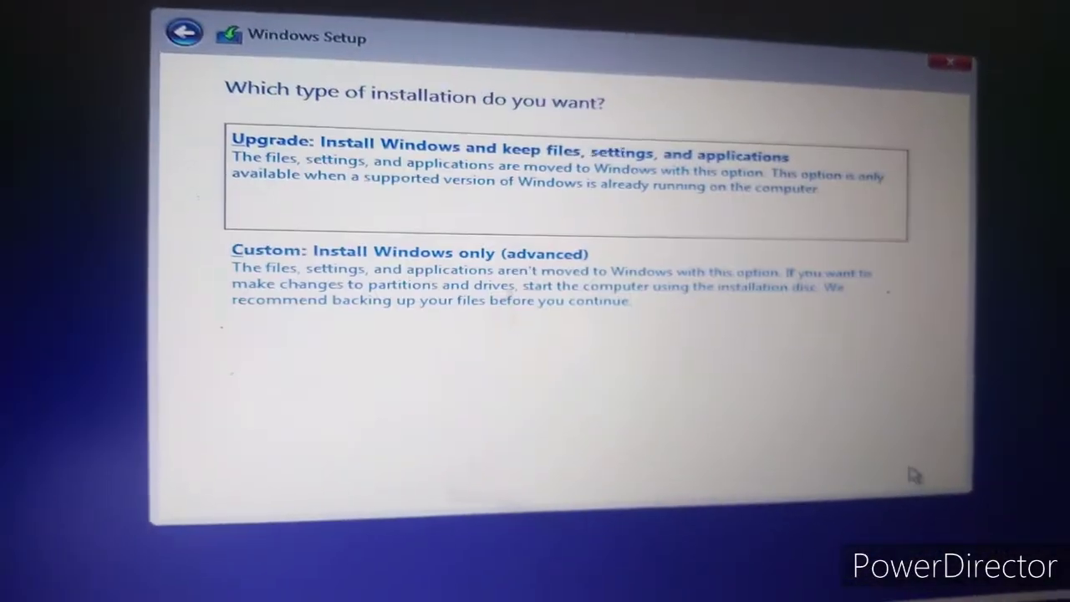
Choose Custom install and delete the System Reserved partition on Drive 0.
{"action": "left_click", "coordinate": [716, 330]}
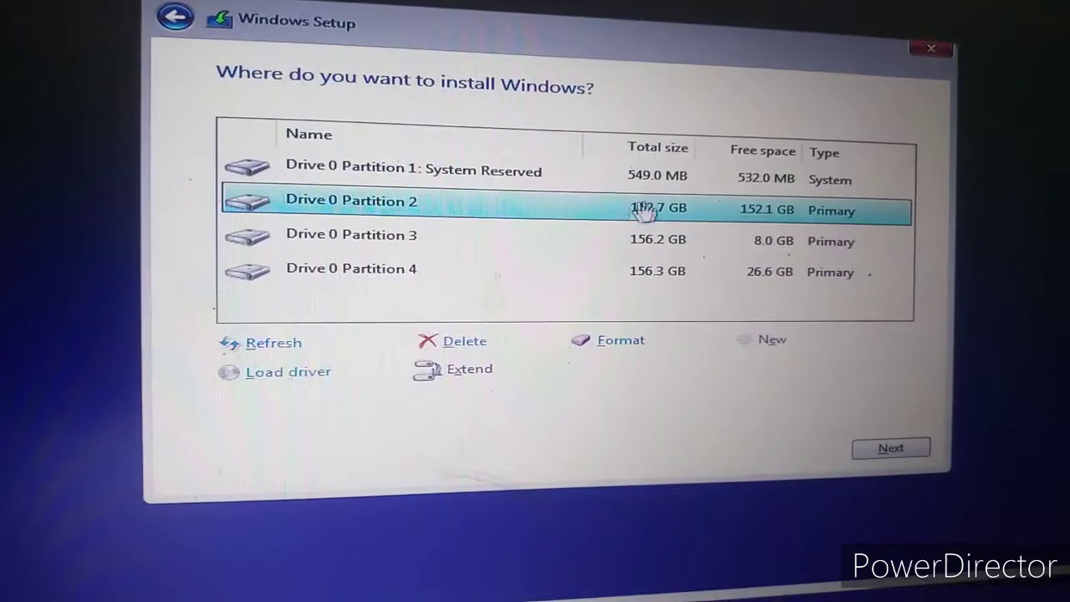
{"action": "left_click", "coordinate": [671, 185]}
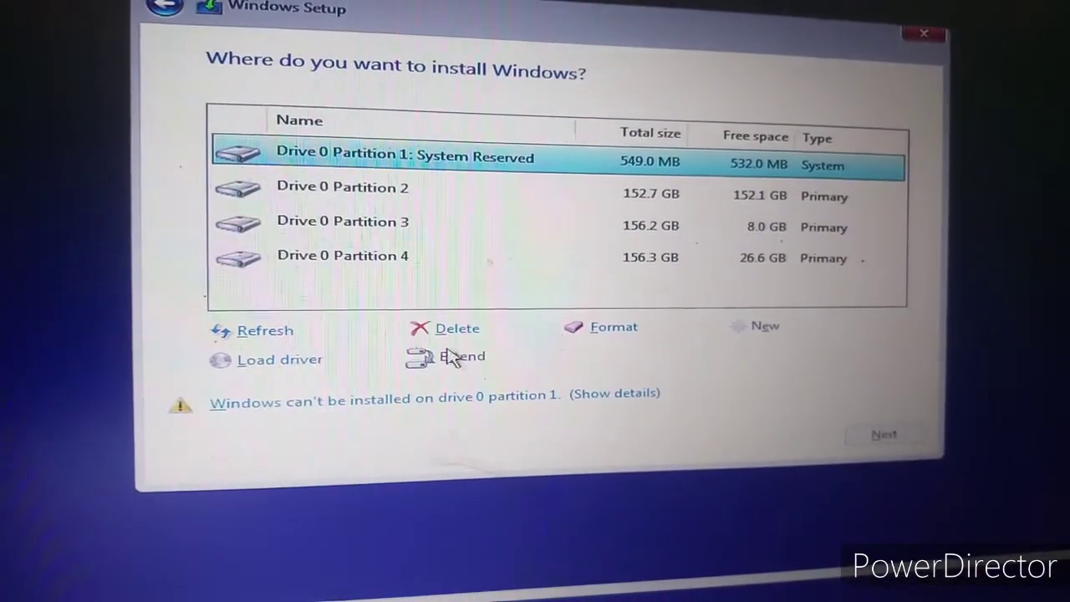
{"action": "left_click", "coordinate": [447, 333]}
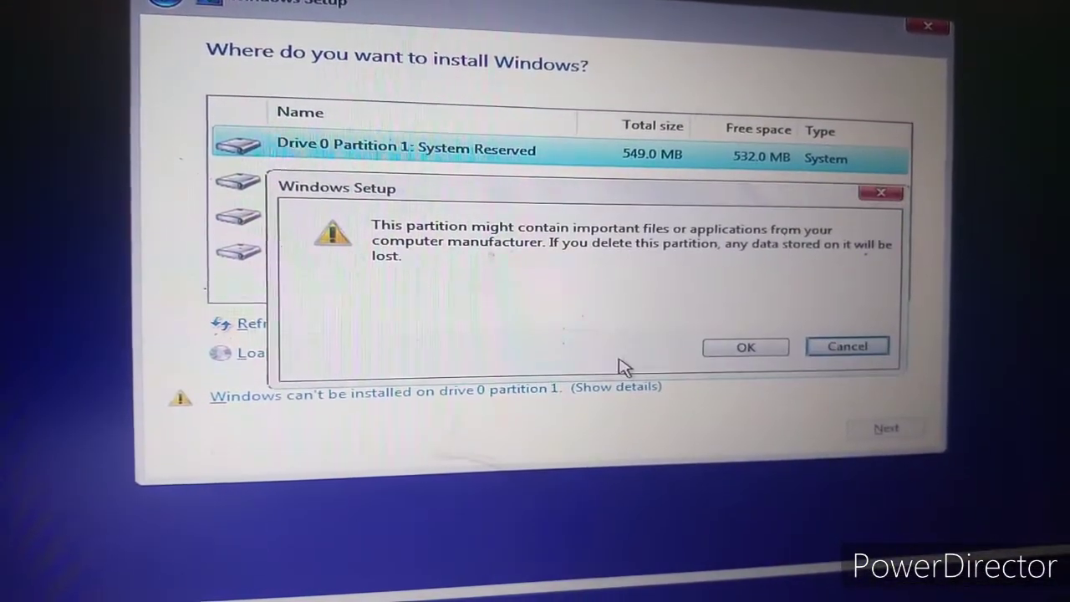
{"action": "left_click", "coordinate": [748, 349]}
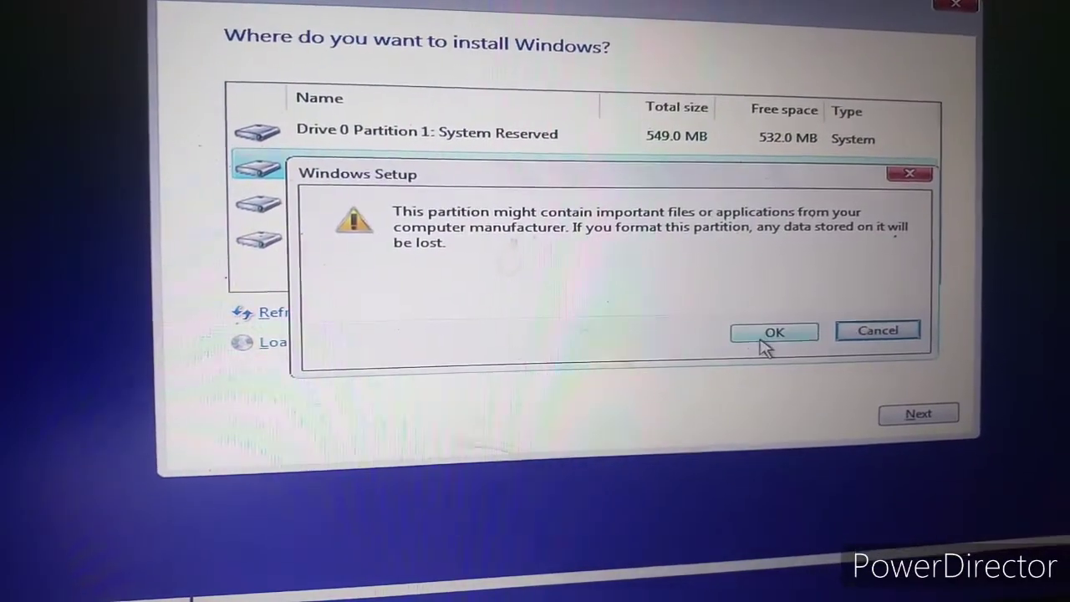
Confirm formatting Drive 0 Partition 2, leaving its 152.7 GB free.
{"action": "left_click", "coordinate": [767, 339]}
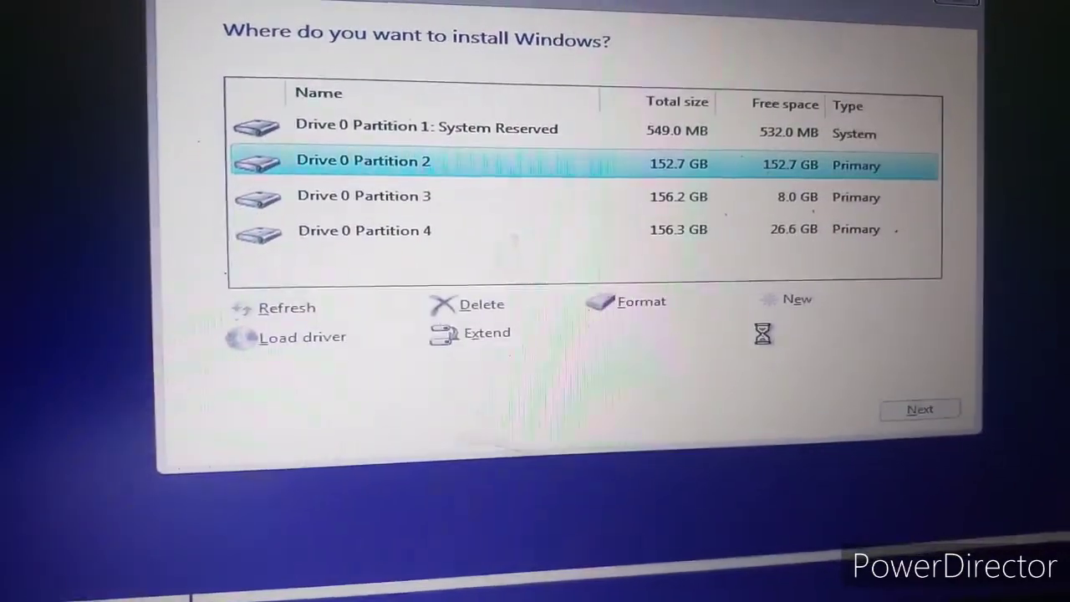